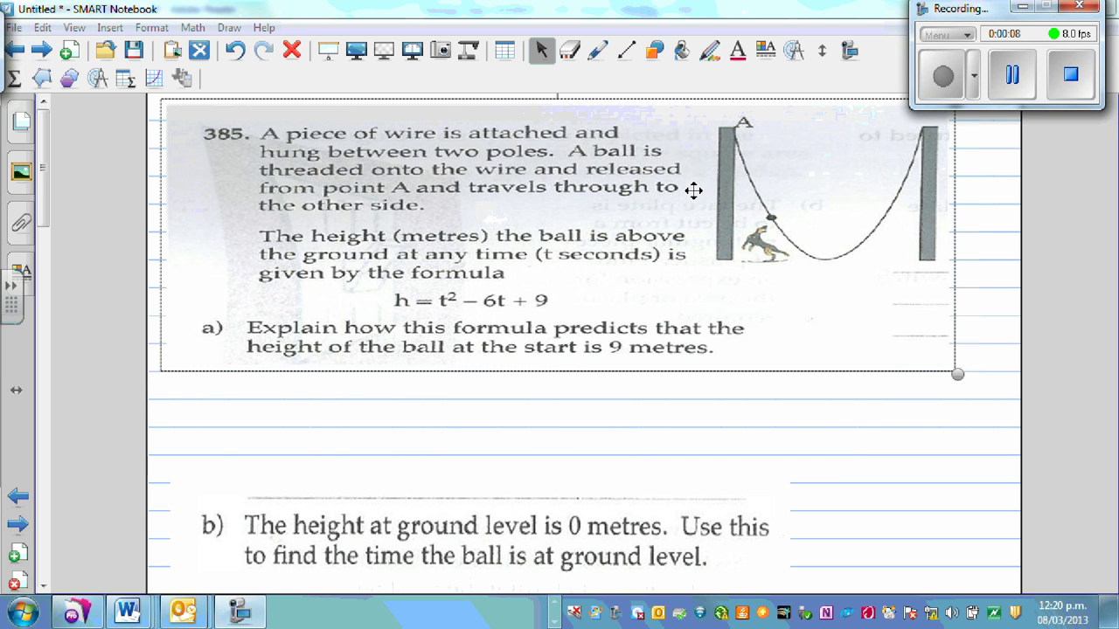
Step: In purple ink, tick the left and right poles and draw an arrow pointing at the wire
{"action": "left_click", "coordinate": [598, 52]}
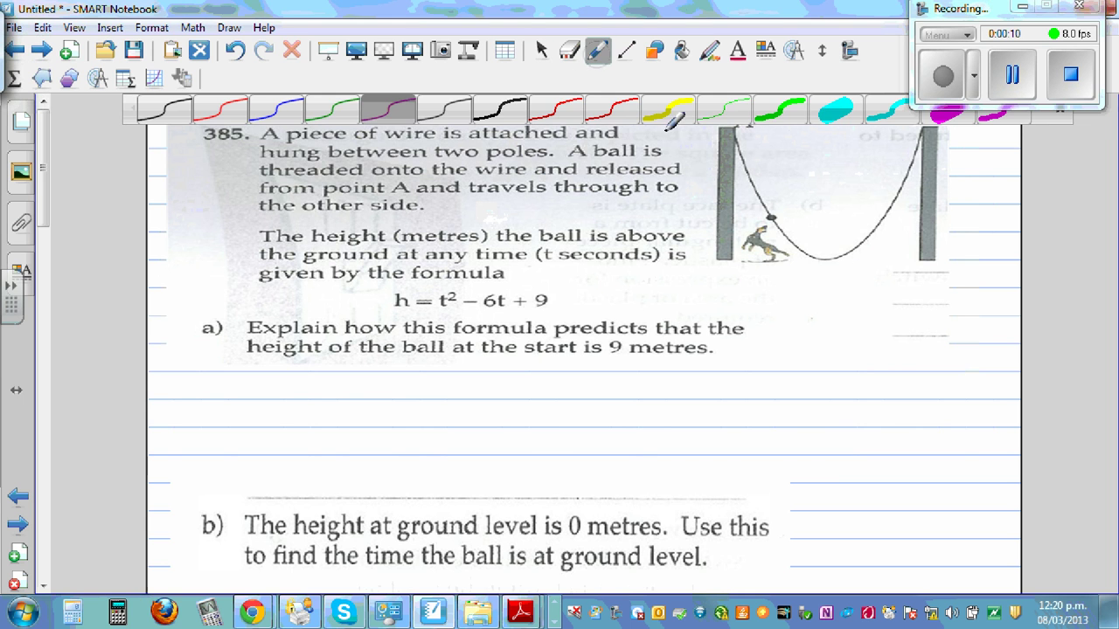
{"action": "left_click_drag", "start_coordinate": [722, 184], "coordinate": [736, 181]}
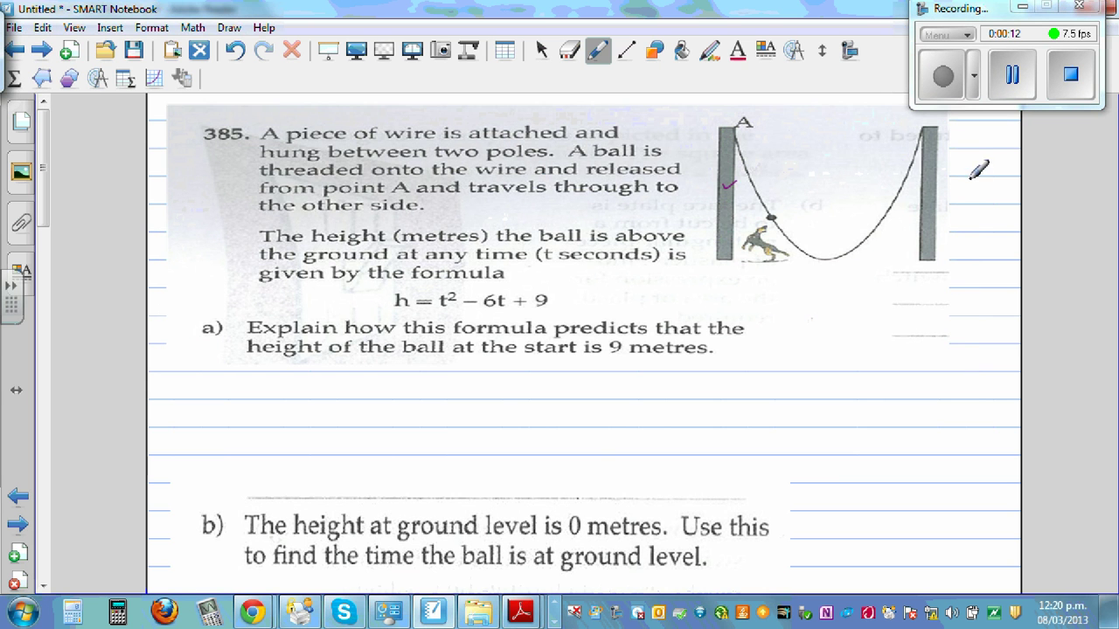
{"action": "left_click_drag", "start_coordinate": [934, 186], "coordinate": [946, 182]}
{"action": "mouse_move", "coordinate": [757, 177]}
{"action": "left_mouse_down"}
{"action": "mouse_move", "coordinate": [806, 158]}
{"action": "mouse_move", "coordinate": [823, 164]}
{"action": "mouse_move", "coordinate": [783, 162]}
{"action": "mouse_move", "coordinate": [795, 174]}
{"action": "mouse_move", "coordinate": [807, 150]}
{"action": "mouse_move", "coordinate": [816, 163]}
{"action": "mouse_move", "coordinate": [848, 159]}
{"action": "left_mouse_up"}
Step: Erase the badly written wire label and box the formula h = t² − 6t + 9
{"action": "left_click", "coordinate": [570, 51]}
{"action": "left_click", "coordinate": [597, 50]}
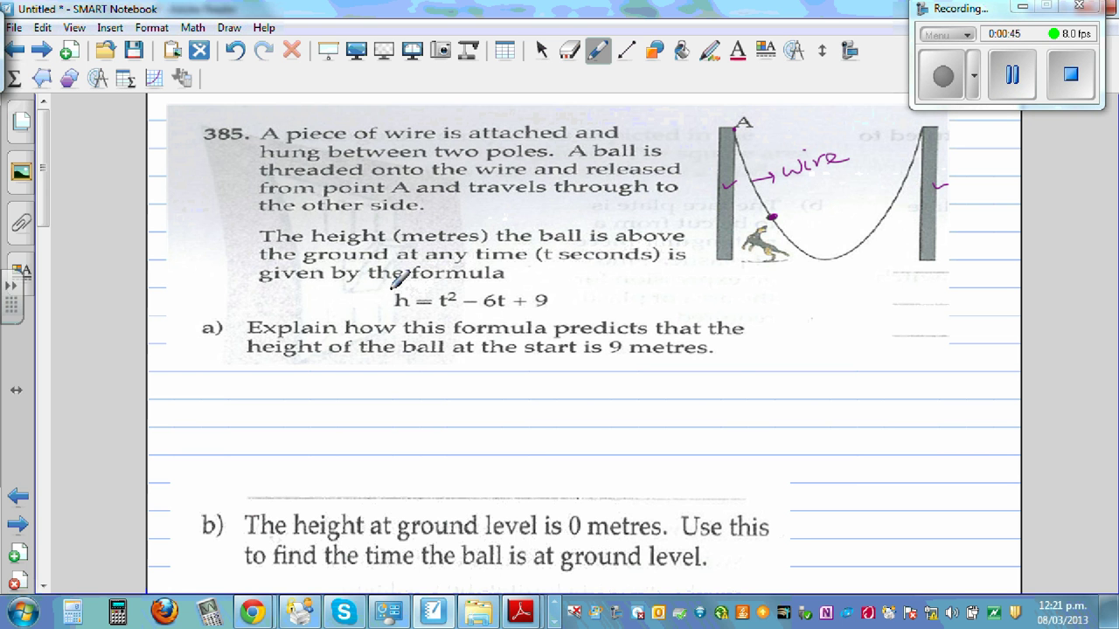
{"action": "mouse_move", "coordinate": [388, 289]}
{"action": "left_mouse_down"}
{"action": "mouse_move", "coordinate": [386, 306]}
{"action": "mouse_move", "coordinate": [416, 309]}
{"action": "mouse_move", "coordinate": [540, 308]}
{"action": "mouse_move", "coordinate": [554, 296]}
{"action": "mouse_move", "coordinate": [549, 285]}
{"action": "mouse_move", "coordinate": [392, 285]}
{"action": "left_mouse_up"}
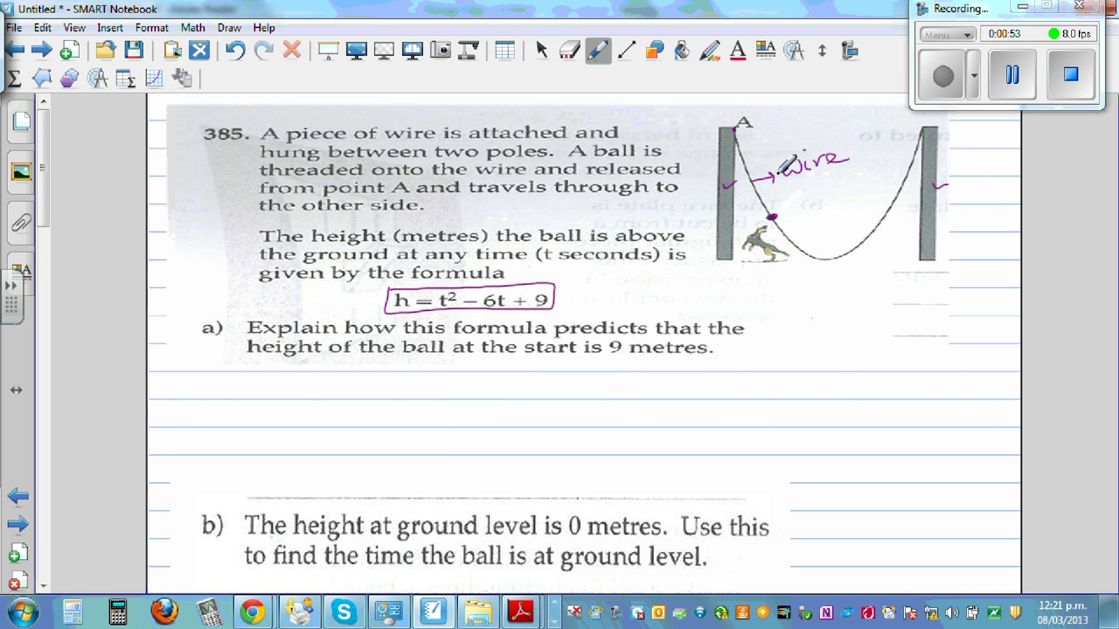
Step: Draw straight height and time axes along the left pole and the ground, with arrowheads and labels h and t
{"action": "left_click", "coordinate": [625, 54]}
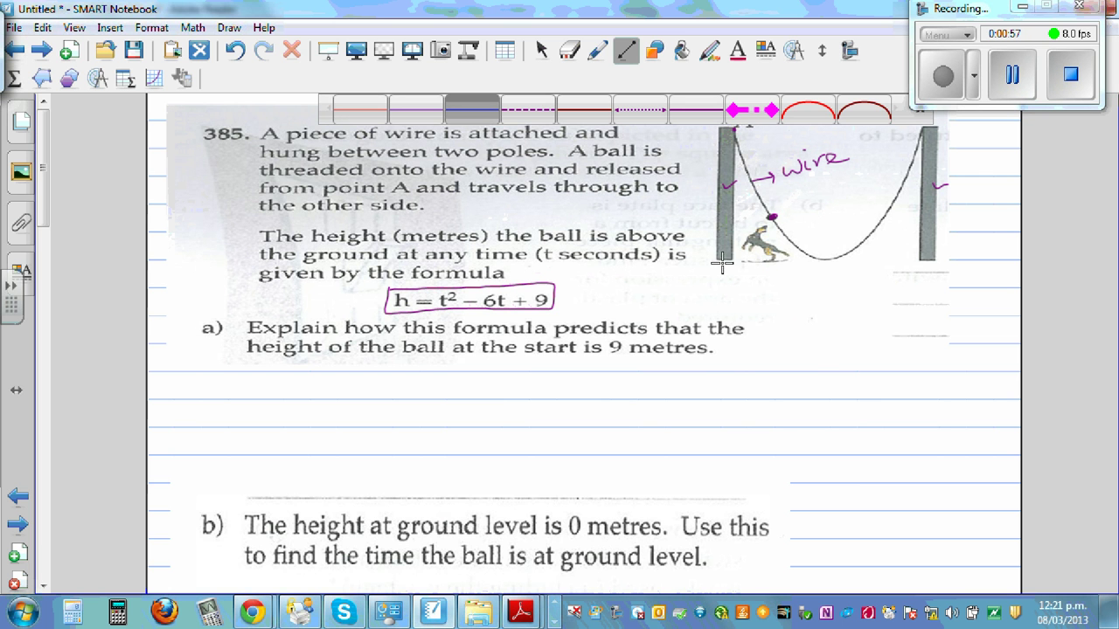
{"action": "left_click_drag", "start_coordinate": [722, 273], "coordinate": [731, 111]}
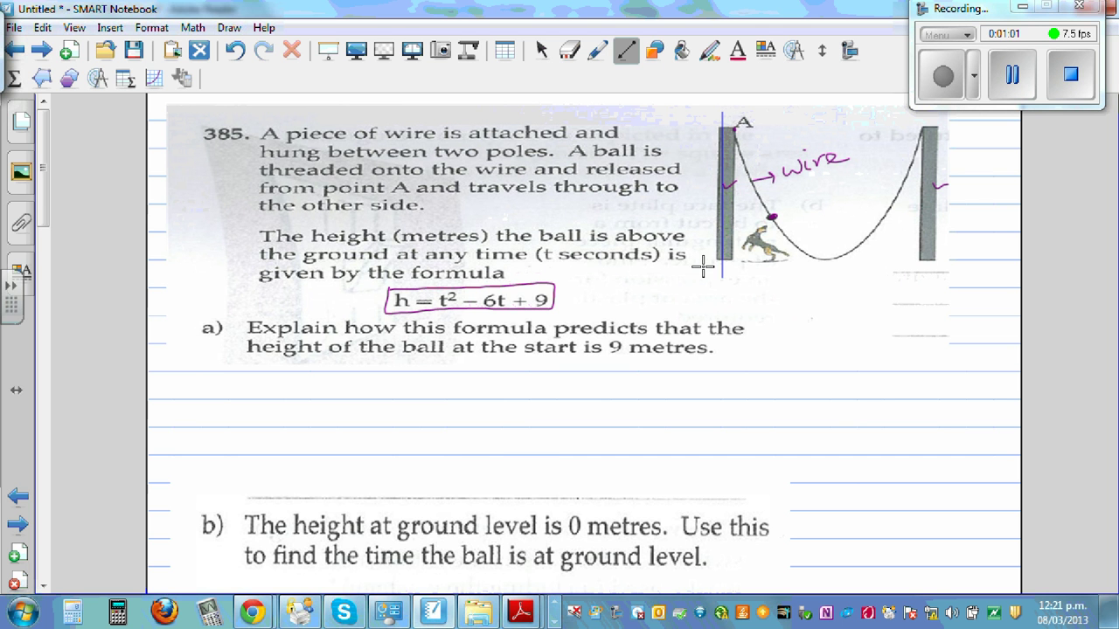
{"action": "mouse_move", "coordinate": [688, 265]}
{"action": "left_mouse_down"}
{"action": "mouse_move", "coordinate": [981, 264]}
{"action": "mouse_move", "coordinate": [944, 297]}
{"action": "mouse_move", "coordinate": [957, 286]}
{"action": "left_mouse_up"}
{"action": "left_click", "coordinate": [598, 50]}
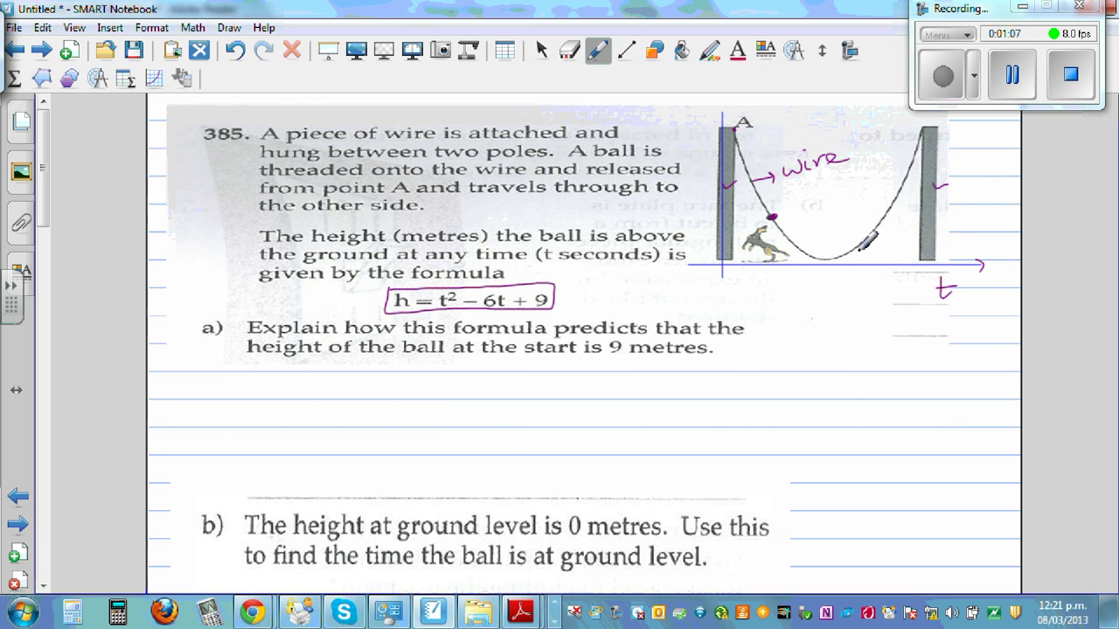
{"action": "mouse_move", "coordinate": [715, 121]}
{"action": "left_mouse_down"}
{"action": "mouse_move", "coordinate": [721, 110]}
{"action": "mouse_move", "coordinate": [728, 119]}
{"action": "mouse_move", "coordinate": [691, 133]}
{"action": "mouse_move", "coordinate": [704, 131]}
{"action": "left_mouse_up"}
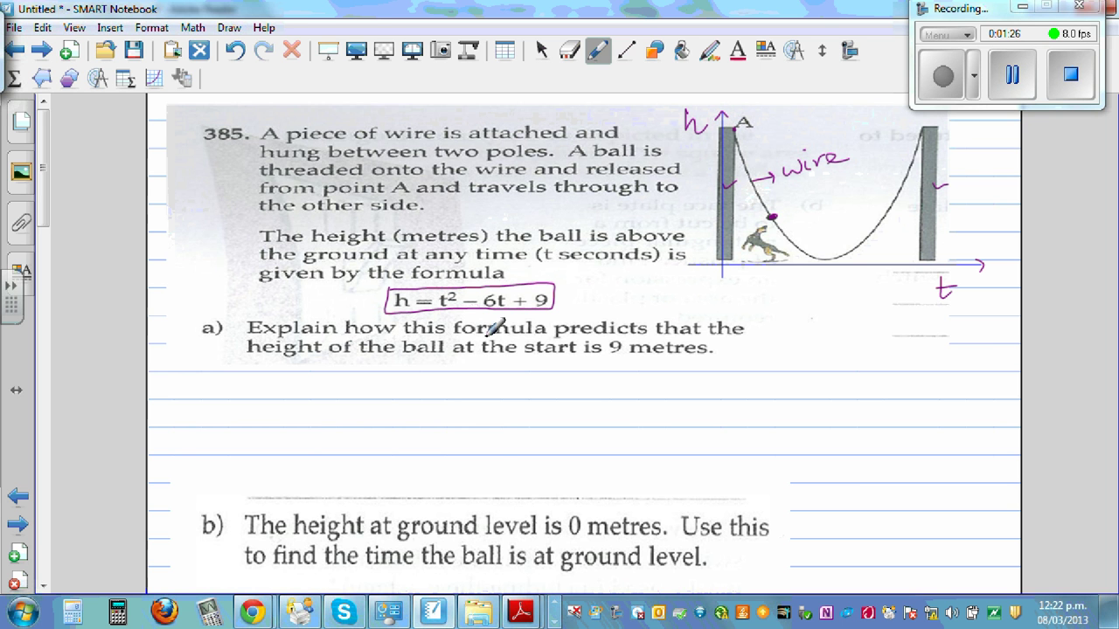
Step: Underline 'predicts', 'start' and '9 metres' in part a), then write 'At start t = 0'
{"action": "left_click_drag", "start_coordinate": [556, 336], "coordinate": [607, 335]}
{"action": "left_click_drag", "start_coordinate": [526, 354], "coordinate": [686, 355]}
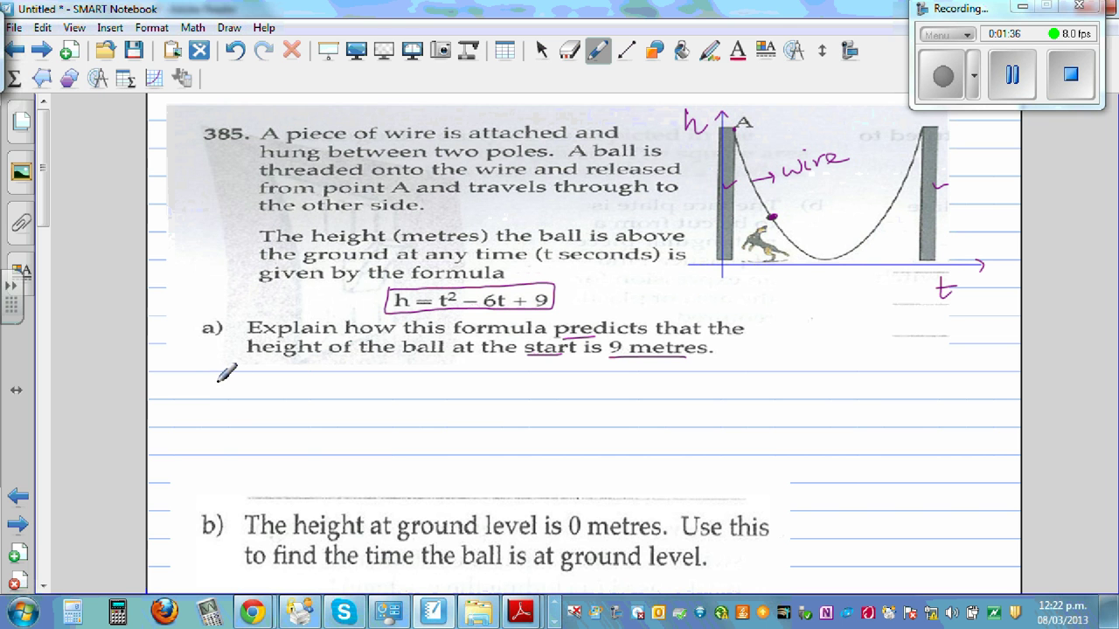
{"action": "mouse_move", "coordinate": [213, 383]}
{"action": "left_mouse_down"}
{"action": "mouse_move", "coordinate": [238, 398]}
{"action": "mouse_move", "coordinate": [240, 383]}
{"action": "mouse_move", "coordinate": [286, 395]}
{"action": "mouse_move", "coordinate": [304, 368]}
{"action": "mouse_move", "coordinate": [302, 398]}
{"action": "mouse_move", "coordinate": [305, 383]}
{"action": "mouse_move", "coordinate": [325, 395]}
{"action": "mouse_move", "coordinate": [360, 371]}
{"action": "left_mouse_up"}
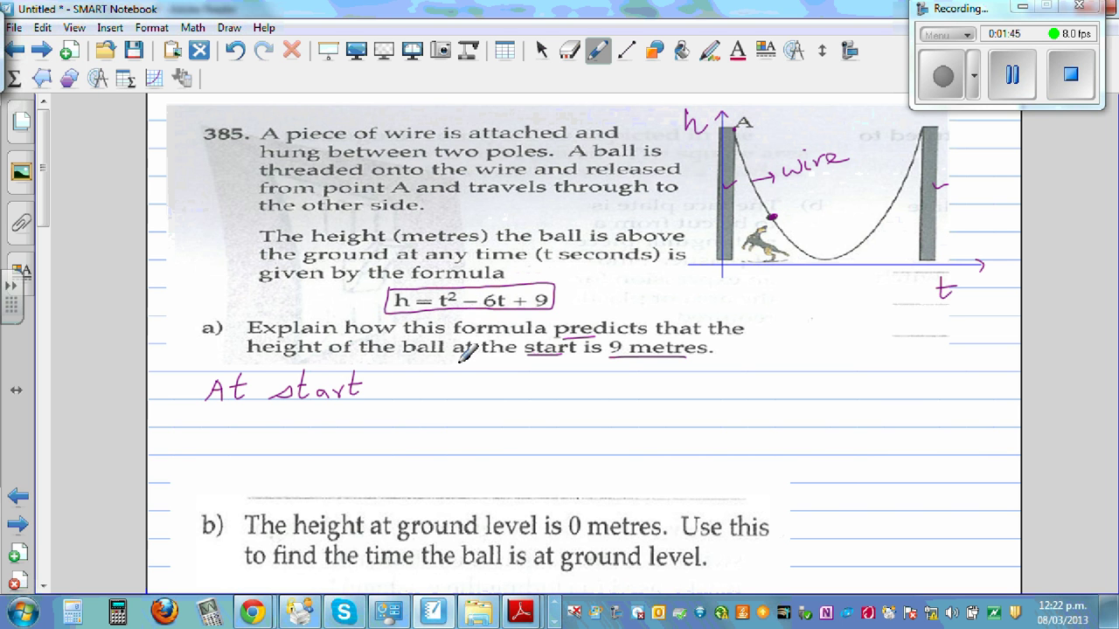
{"action": "mouse_move", "coordinate": [429, 373]}
{"action": "left_mouse_down"}
{"action": "mouse_move", "coordinate": [423, 400]}
{"action": "mouse_move", "coordinate": [436, 383]}
{"action": "mouse_move", "coordinate": [467, 392]}
{"action": "mouse_move", "coordinate": [487, 379]}
{"action": "left_mouse_up"}
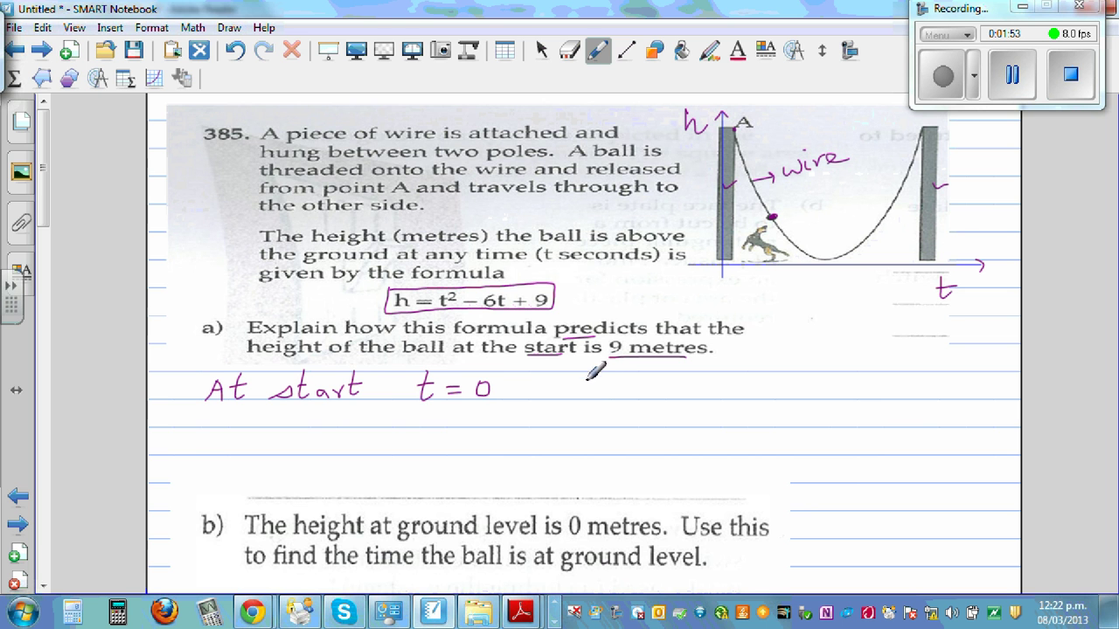
Step: Write h = 0² − 6×0 + 9 = 9m and label 9m at the top of the height axis
{"action": "mouse_move", "coordinate": [587, 376]}
{"action": "left_mouse_down"}
{"action": "mouse_move", "coordinate": [602, 399]}
{"action": "mouse_move", "coordinate": [635, 385]}
{"action": "left_mouse_up"}
{"action": "mouse_move", "coordinate": [620, 391]}
{"action": "left_mouse_down"}
{"action": "mouse_move", "coordinate": [653, 384]}
{"action": "mouse_move", "coordinate": [658, 396]}
{"action": "mouse_move", "coordinate": [690, 374]}
{"action": "mouse_move", "coordinate": [717, 390]}
{"action": "mouse_move", "coordinate": [727, 375]}
{"action": "mouse_move", "coordinate": [747, 392]}
{"action": "mouse_move", "coordinate": [809, 385]}
{"action": "mouse_move", "coordinate": [802, 377]}
{"action": "mouse_move", "coordinate": [826, 384]}
{"action": "mouse_move", "coordinate": [823, 376]}
{"action": "mouse_move", "coordinate": [829, 393]}
{"action": "mouse_move", "coordinate": [965, 397]}
{"action": "left_mouse_up"}
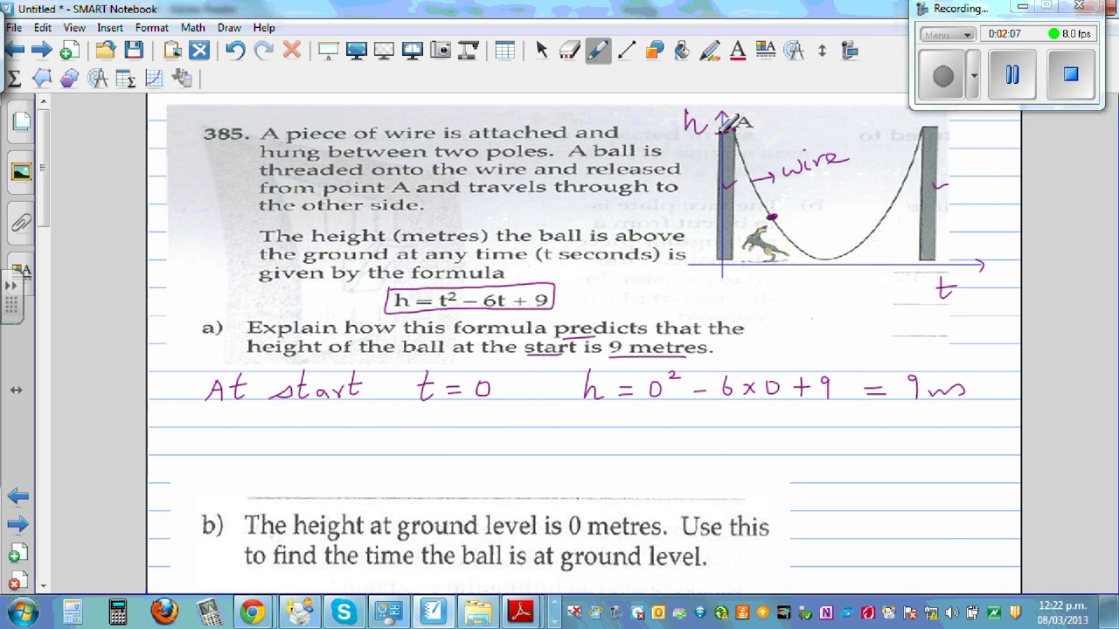
{"action": "mouse_move", "coordinate": [684, 138]}
{"action": "left_mouse_down"}
{"action": "mouse_move", "coordinate": [680, 152]}
{"action": "mouse_move", "coordinate": [712, 148]}
{"action": "left_mouse_up"}
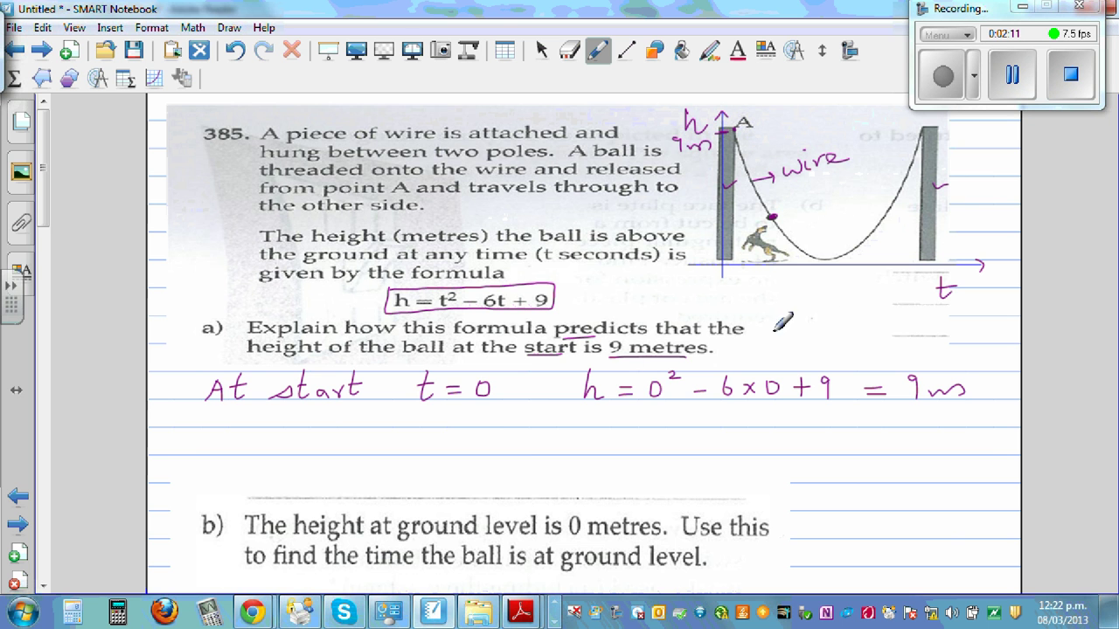
Step: Move the part b) question up the page and label the horizontal axis 'ground'
{"action": "left_click", "coordinate": [541, 53]}
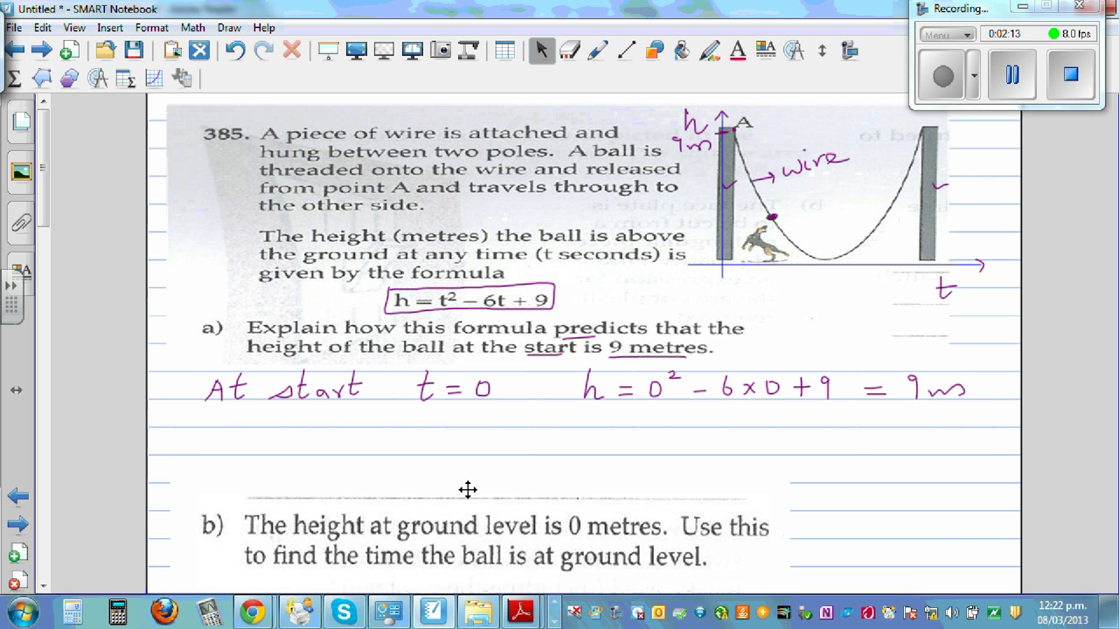
{"action": "left_click_drag", "start_coordinate": [472, 533], "coordinate": [462, 464]}
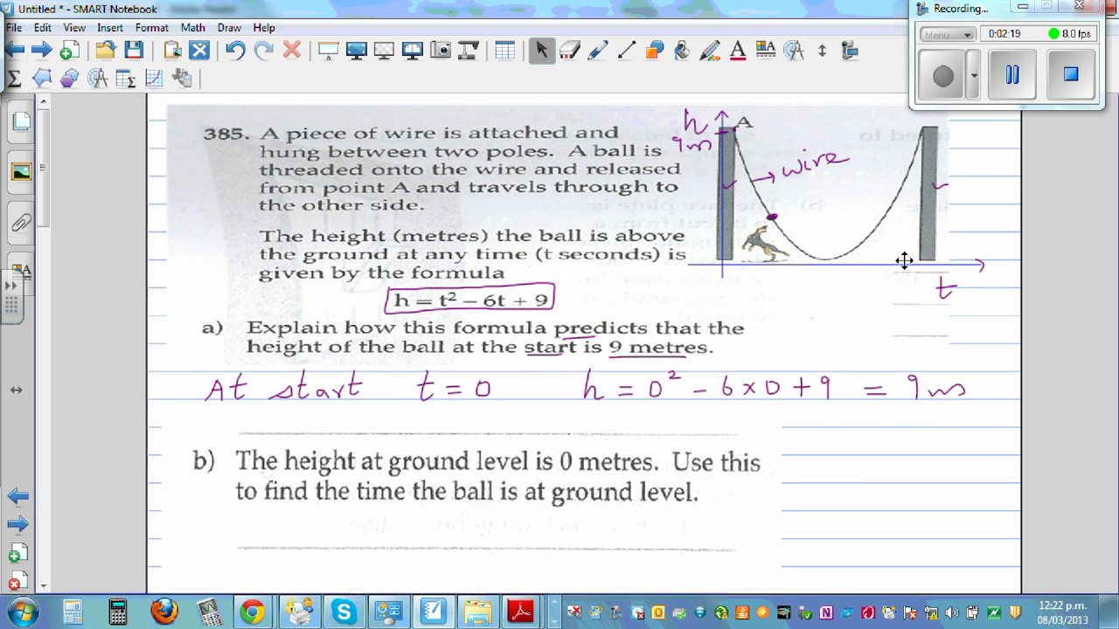
{"action": "left_click", "coordinate": [597, 50]}
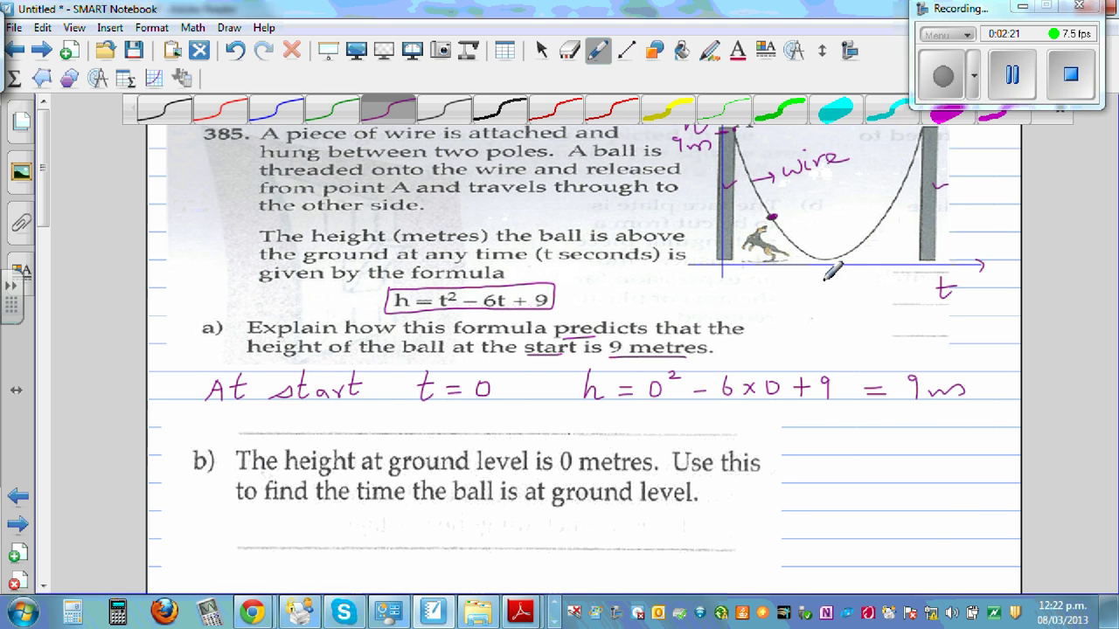
{"action": "mouse_move", "coordinate": [824, 280]}
{"action": "left_mouse_down"}
{"action": "mouse_move", "coordinate": [811, 305]}
{"action": "mouse_move", "coordinate": [844, 278]}
{"action": "mouse_move", "coordinate": [888, 284]}
{"action": "left_mouse_up"}
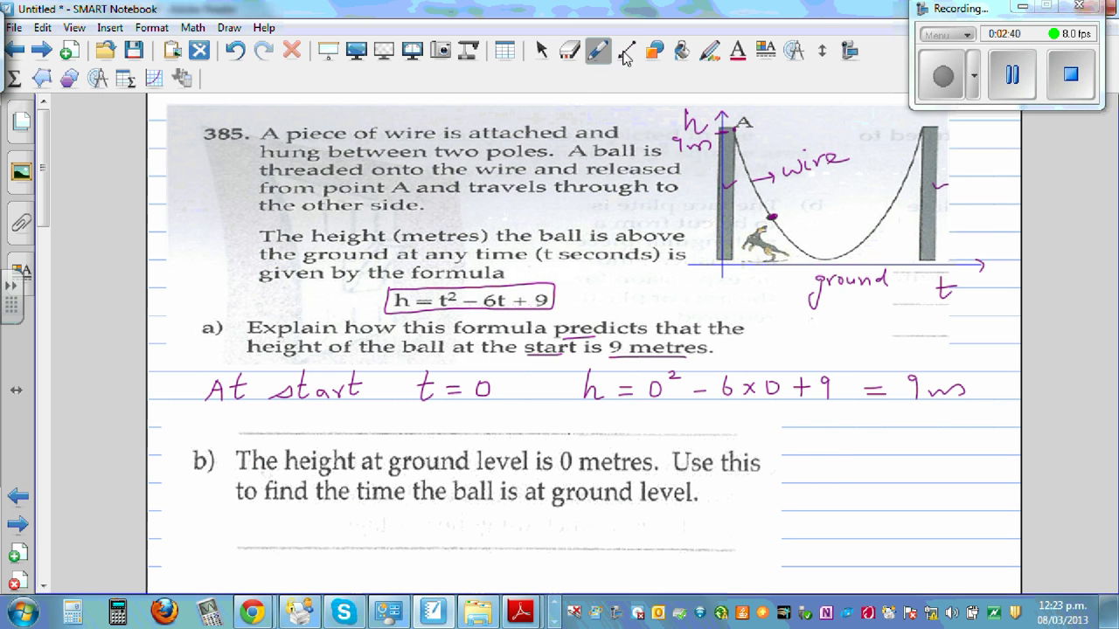
Step: Nudge the ground axis up so it lines up with the bottom of the wire
{"action": "left_click", "coordinate": [625, 52]}
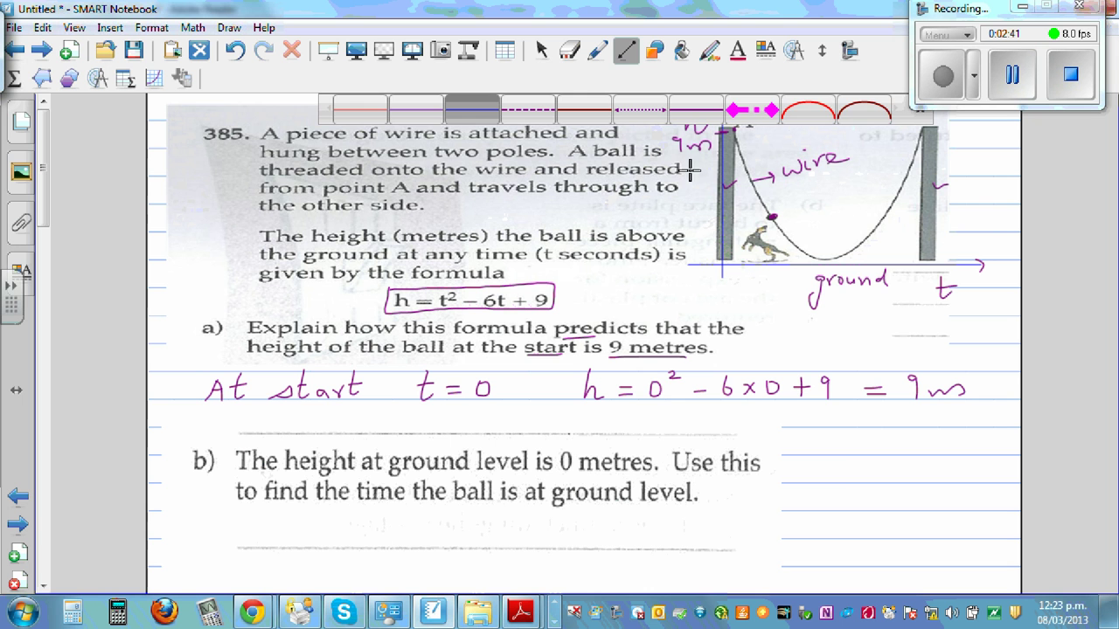
{"action": "left_click", "coordinate": [543, 51]}
{"action": "mouse_move", "coordinate": [747, 254]}
{"action": "left_mouse_down"}
{"action": "mouse_move", "coordinate": [758, 252]}
{"action": "mouse_move", "coordinate": [754, 262]}
{"action": "left_mouse_up"}
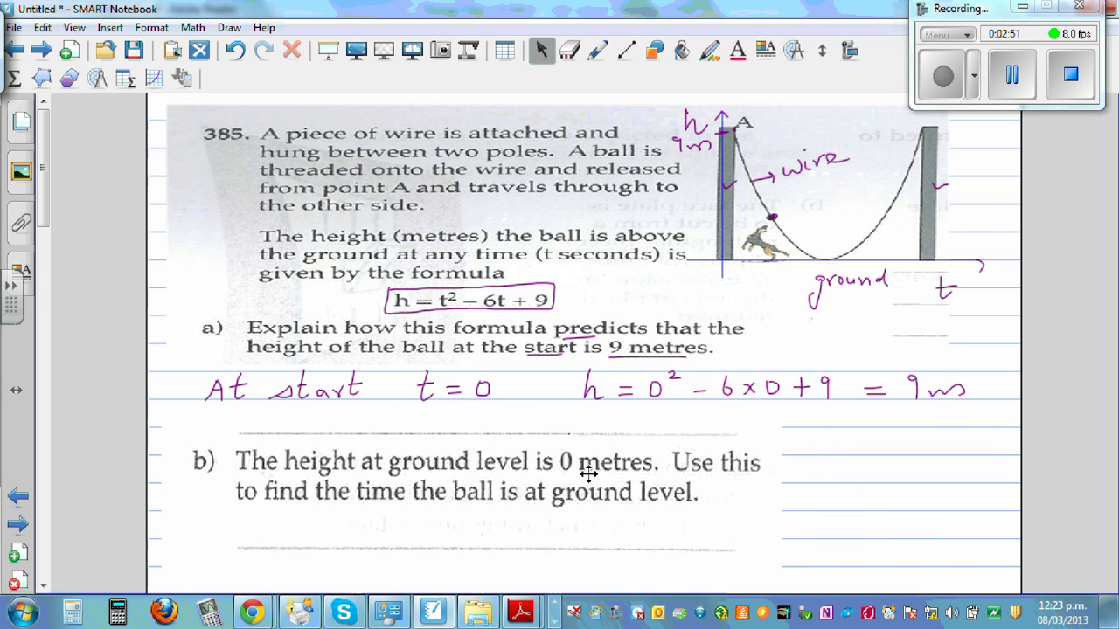
{"action": "left_click", "coordinate": [597, 51]}
Step: Write 'h = 0 t = ?' under part b), with an arrow linking it to the formula
{"action": "mouse_move", "coordinate": [247, 509]}
{"action": "left_mouse_down"}
{"action": "mouse_move", "coordinate": [248, 529]}
{"action": "mouse_move", "coordinate": [279, 520]}
{"action": "left_mouse_up"}
{"action": "mouse_move", "coordinate": [266, 526]}
{"action": "left_mouse_down"}
{"action": "mouse_move", "coordinate": [296, 527]}
{"action": "mouse_move", "coordinate": [299, 514]}
{"action": "left_mouse_up"}
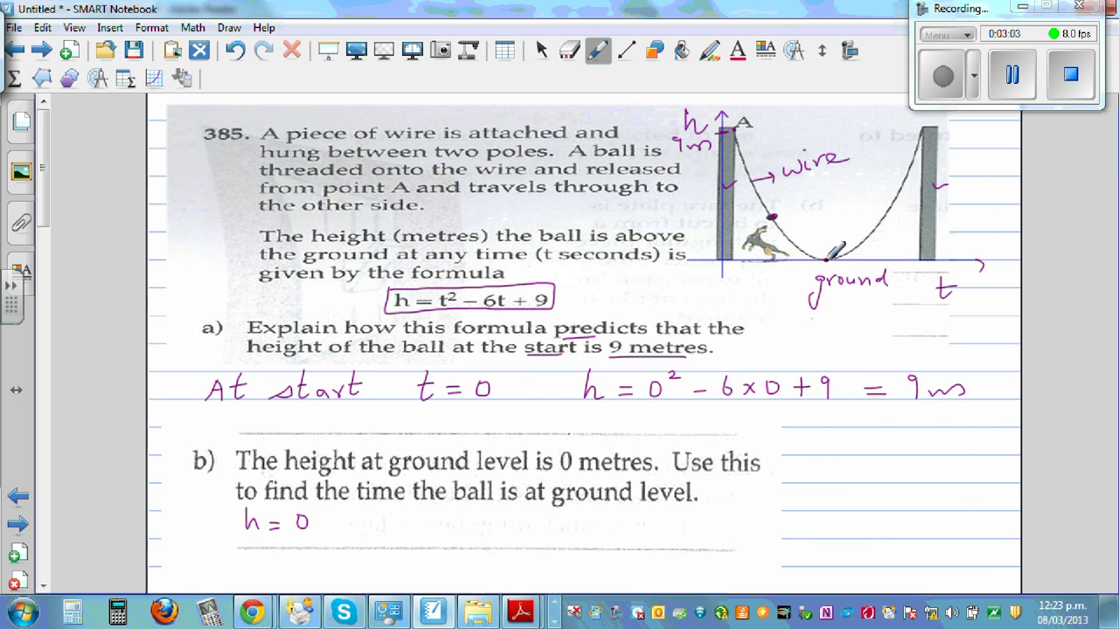
{"action": "mouse_move", "coordinate": [398, 510]}
{"action": "left_mouse_down"}
{"action": "mouse_move", "coordinate": [401, 529]}
{"action": "mouse_move", "coordinate": [405, 514]}
{"action": "mouse_move", "coordinate": [447, 525]}
{"action": "left_mouse_up"}
{"action": "left_click", "coordinate": [448, 532]}
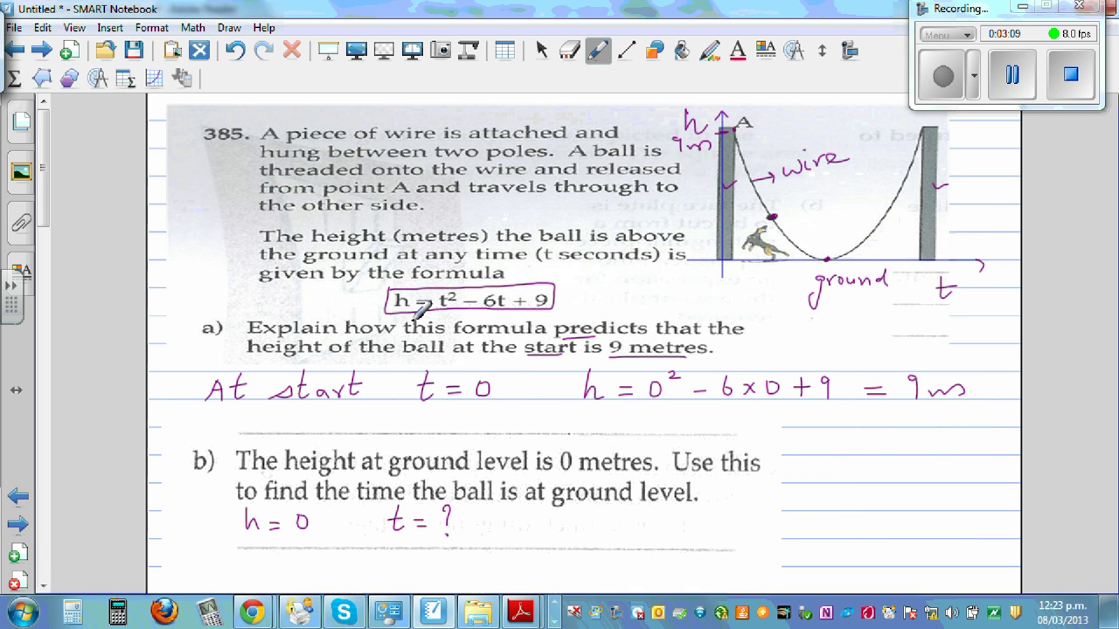
{"action": "mouse_move", "coordinate": [223, 510]}
{"action": "left_mouse_down"}
{"action": "mouse_move", "coordinate": [180, 444]}
{"action": "mouse_move", "coordinate": [183, 369]}
{"action": "mouse_move", "coordinate": [245, 298]}
{"action": "mouse_move", "coordinate": [317, 304]}
{"action": "left_mouse_up"}
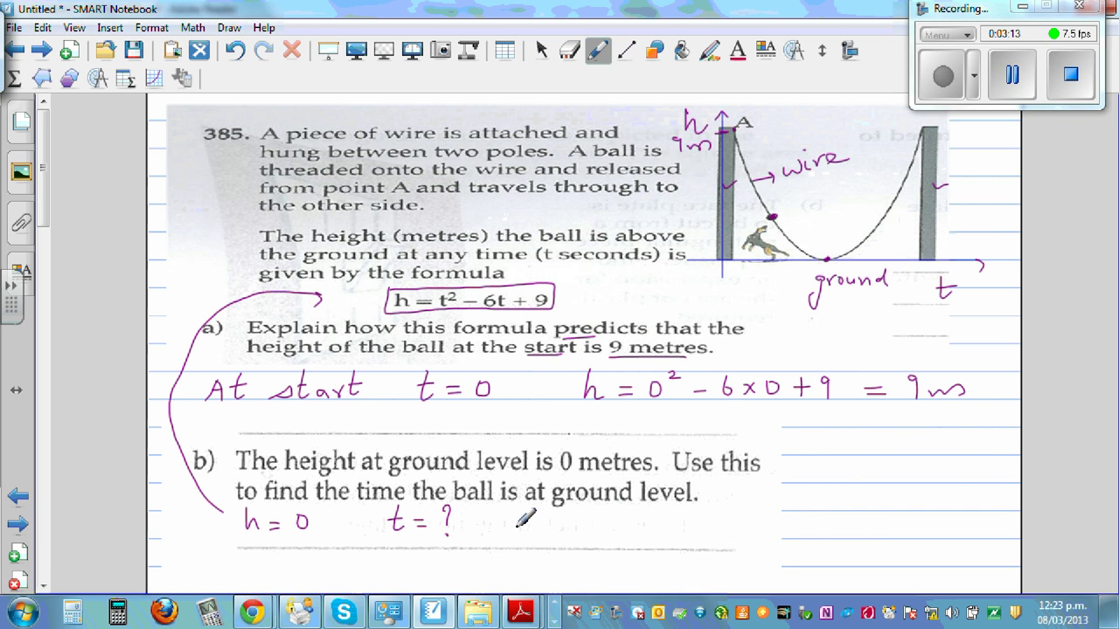
Step: Write 0 = t² − 6t + 9, then rewrite it as t² − 6t + 9 = 0
{"action": "mouse_move", "coordinate": [522, 515]}
{"action": "left_mouse_down"}
{"action": "mouse_move", "coordinate": [584, 520]}
{"action": "mouse_move", "coordinate": [590, 505]}
{"action": "mouse_move", "coordinate": [587, 529]}
{"action": "mouse_move", "coordinate": [596, 511]}
{"action": "mouse_move", "coordinate": [619, 514]}
{"action": "mouse_move", "coordinate": [602, 503]}
{"action": "mouse_move", "coordinate": [680, 515]}
{"action": "left_mouse_up"}
{"action": "mouse_move", "coordinate": [698, 513]}
{"action": "left_mouse_down"}
{"action": "mouse_move", "coordinate": [699, 534]}
{"action": "mouse_move", "coordinate": [720, 534]}
{"action": "left_mouse_up"}
{"action": "left_click_drag", "start_coordinate": [515, 552], "coordinate": [517, 570]}
{"action": "mouse_move", "coordinate": [510, 559]}
{"action": "left_mouse_down"}
{"action": "mouse_move", "coordinate": [578, 558]}
{"action": "mouse_move", "coordinate": [555, 562]}
{"action": "mouse_move", "coordinate": [585, 549]}
{"action": "mouse_move", "coordinate": [605, 569]}
{"action": "left_mouse_up"}
{"action": "mouse_move", "coordinate": [592, 554]}
{"action": "left_mouse_down"}
{"action": "mouse_move", "coordinate": [614, 552]}
{"action": "mouse_move", "coordinate": [632, 569]}
{"action": "left_mouse_up"}
{"action": "mouse_move", "coordinate": [623, 561]}
{"action": "left_mouse_down"}
{"action": "mouse_move", "coordinate": [666, 569]}
{"action": "mouse_move", "coordinate": [726, 558]}
{"action": "left_mouse_up"}
Step: Write the factorised form (t − 3)(t − 3) = 0, underlining the +9 term
{"action": "scroll", "coordinate": [39, 203], "scroll_direction": "down", "scroll_amount": 3}
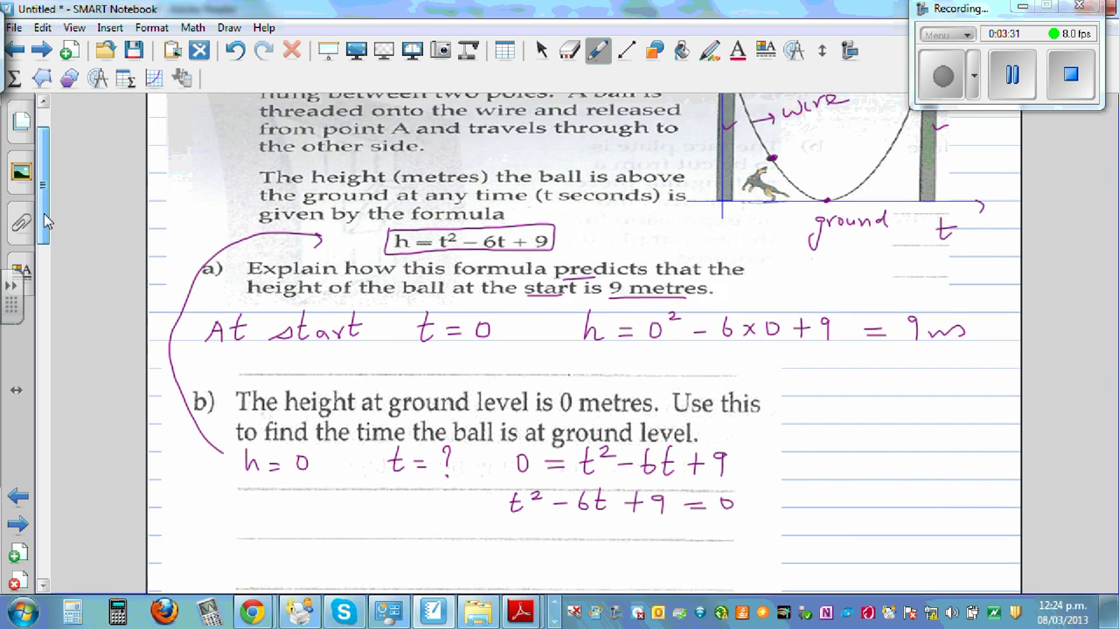
{"action": "mouse_move", "coordinate": [549, 461]}
{"action": "left_mouse_down"}
{"action": "mouse_move", "coordinate": [546, 478]}
{"action": "mouse_move", "coordinate": [566, 479]}
{"action": "mouse_move", "coordinate": [570, 465]}
{"action": "mouse_move", "coordinate": [648, 481]}
{"action": "left_mouse_up"}
{"action": "mouse_move", "coordinate": [671, 460]}
{"action": "left_mouse_down"}
{"action": "mouse_move", "coordinate": [669, 481]}
{"action": "mouse_move", "coordinate": [679, 468]}
{"action": "mouse_move", "coordinate": [729, 482]}
{"action": "mouse_move", "coordinate": [775, 476]}
{"action": "left_mouse_up"}
{"action": "mouse_move", "coordinate": [814, 460]}
{"action": "left_mouse_down"}
{"action": "mouse_move", "coordinate": [806, 472]}
{"action": "mouse_move", "coordinate": [814, 461]}
{"action": "left_mouse_up"}
{"action": "left_click_drag", "start_coordinate": [639, 444], "coordinate": [666, 444]}
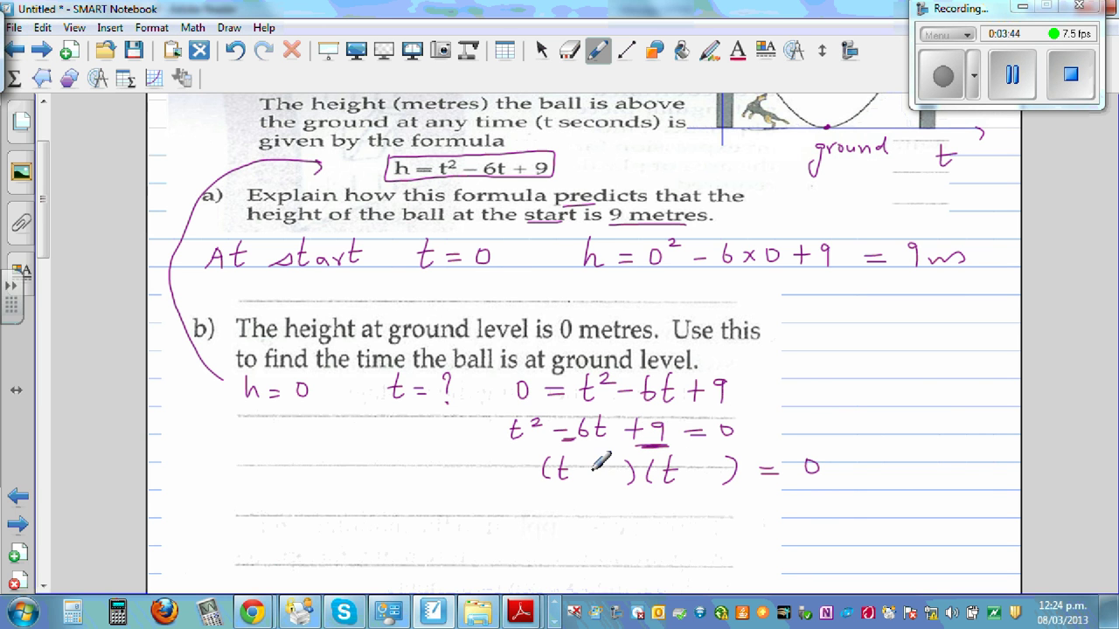
{"action": "left_click_drag", "start_coordinate": [584, 470], "coordinate": [612, 477]}
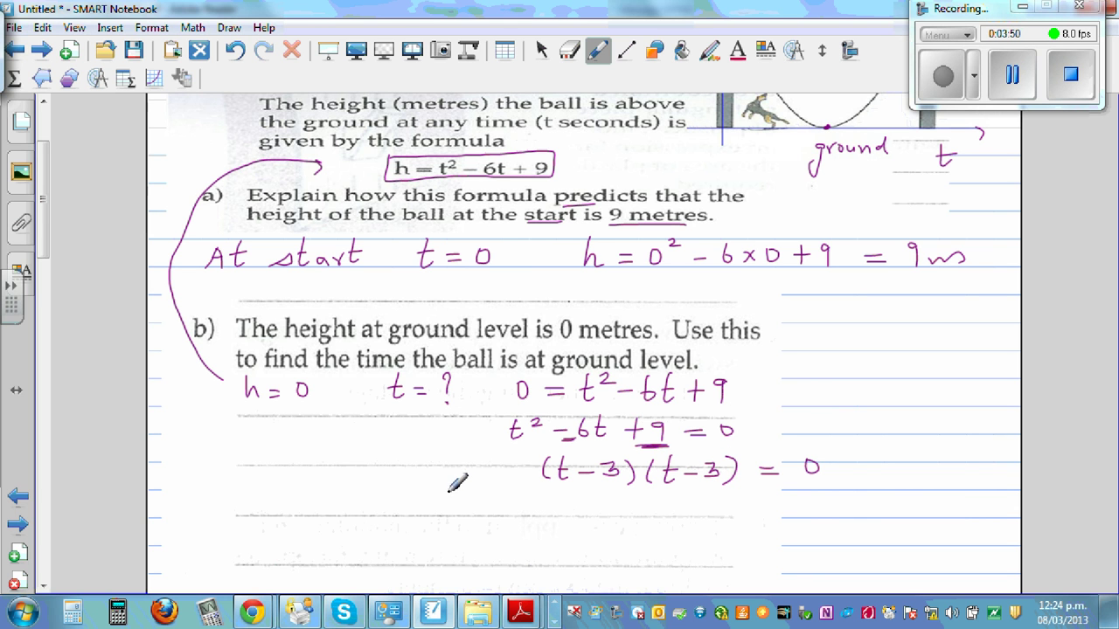
Step: Write (t − 3)² = 0 and t − 3 = 0, then the boxed answer t = 3
{"action": "mouse_move", "coordinate": [451, 485]}
{"action": "left_mouse_down"}
{"action": "mouse_move", "coordinate": [455, 509]}
{"action": "mouse_move", "coordinate": [434, 511]}
{"action": "mouse_move", "coordinate": [486, 498]}
{"action": "mouse_move", "coordinate": [502, 498]}
{"action": "mouse_move", "coordinate": [487, 510]}
{"action": "mouse_move", "coordinate": [519, 510]}
{"action": "mouse_move", "coordinate": [537, 490]}
{"action": "mouse_move", "coordinate": [577, 504]}
{"action": "left_mouse_up"}
{"action": "left_click_drag", "start_coordinate": [451, 513], "coordinate": [507, 511]}
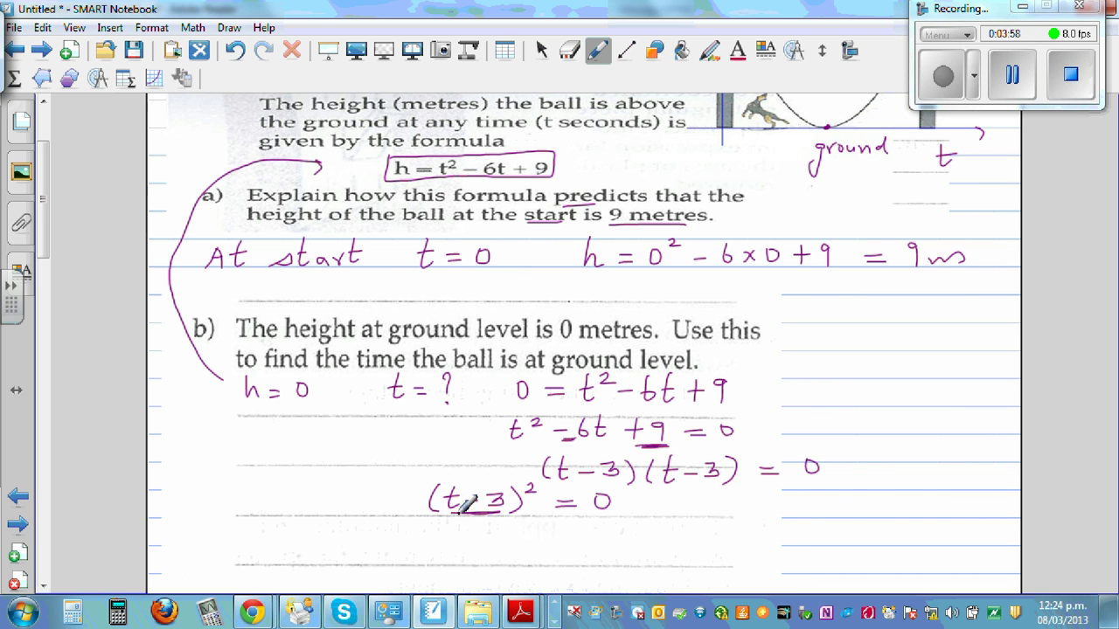
{"action": "left_click_drag", "start_coordinate": [736, 488], "coordinate": [742, 516]}
{"action": "left_click_drag", "start_coordinate": [726, 503], "coordinate": [749, 501]}
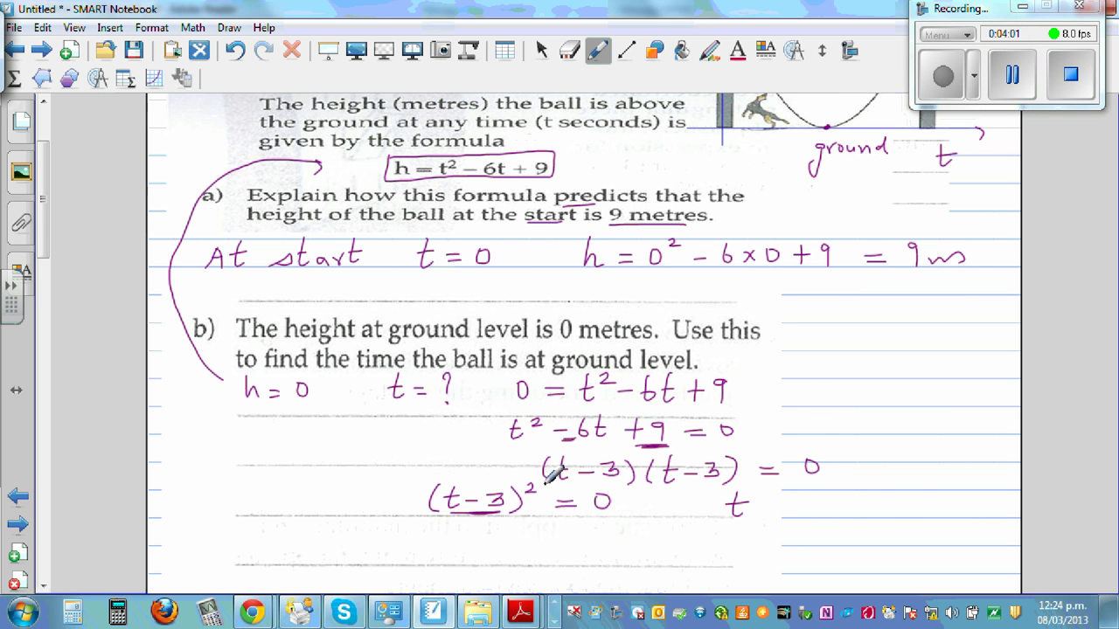
{"action": "mouse_move", "coordinate": [759, 507]}
{"action": "left_mouse_down"}
{"action": "mouse_move", "coordinate": [881, 500]}
{"action": "mouse_move", "coordinate": [826, 542]}
{"action": "mouse_move", "coordinate": [862, 529]}
{"action": "mouse_move", "coordinate": [878, 543]}
{"action": "left_mouse_up"}
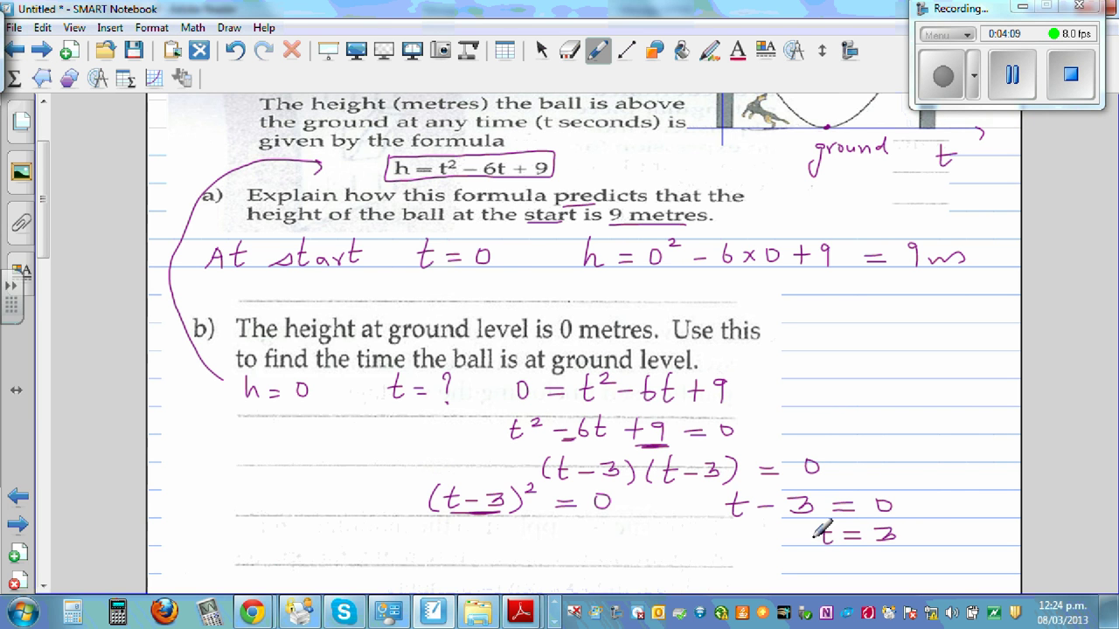
{"action": "mouse_move", "coordinate": [811, 521]}
{"action": "left_mouse_down"}
{"action": "mouse_move", "coordinate": [830, 553]}
{"action": "mouse_move", "coordinate": [899, 550]}
{"action": "mouse_move", "coordinate": [907, 519]}
{"action": "mouse_move", "coordinate": [813, 519]}
{"action": "left_mouse_up"}
{"action": "left_click_drag", "start_coordinate": [45, 218], "coordinate": [53, 191]}
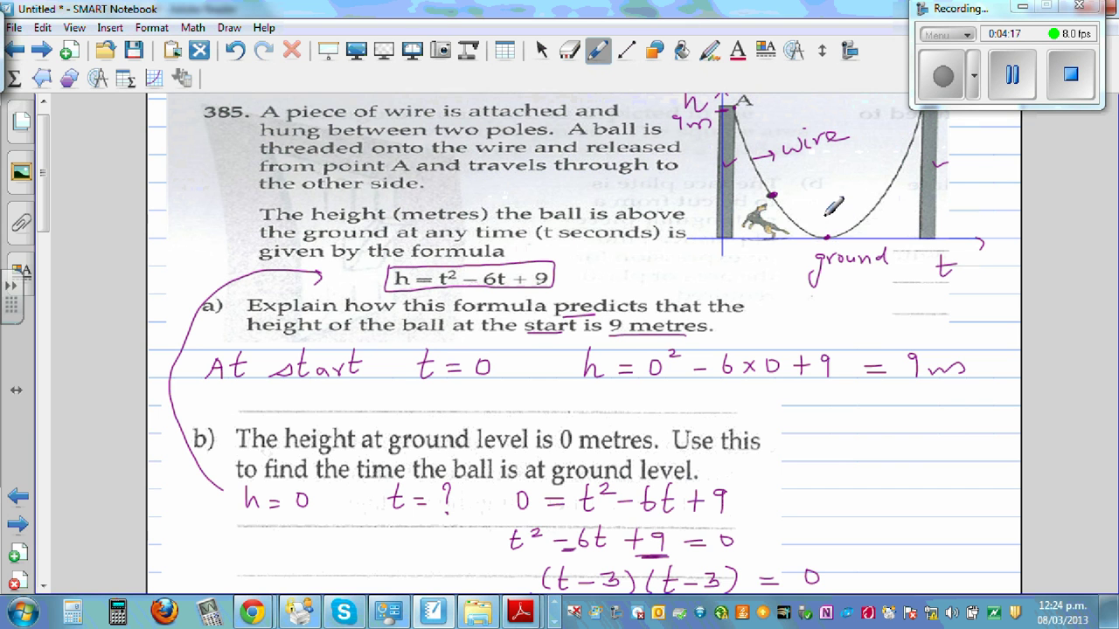
Step: Label the wire's lowest point 't = 3' and point A 't = 0' on the diagram
{"action": "left_click_drag", "start_coordinate": [812, 197], "coordinate": [810, 218]}
{"action": "mouse_move", "coordinate": [804, 206]}
{"action": "left_mouse_down"}
{"action": "mouse_move", "coordinate": [850, 204]}
{"action": "mouse_move", "coordinate": [841, 213]}
{"action": "left_mouse_up"}
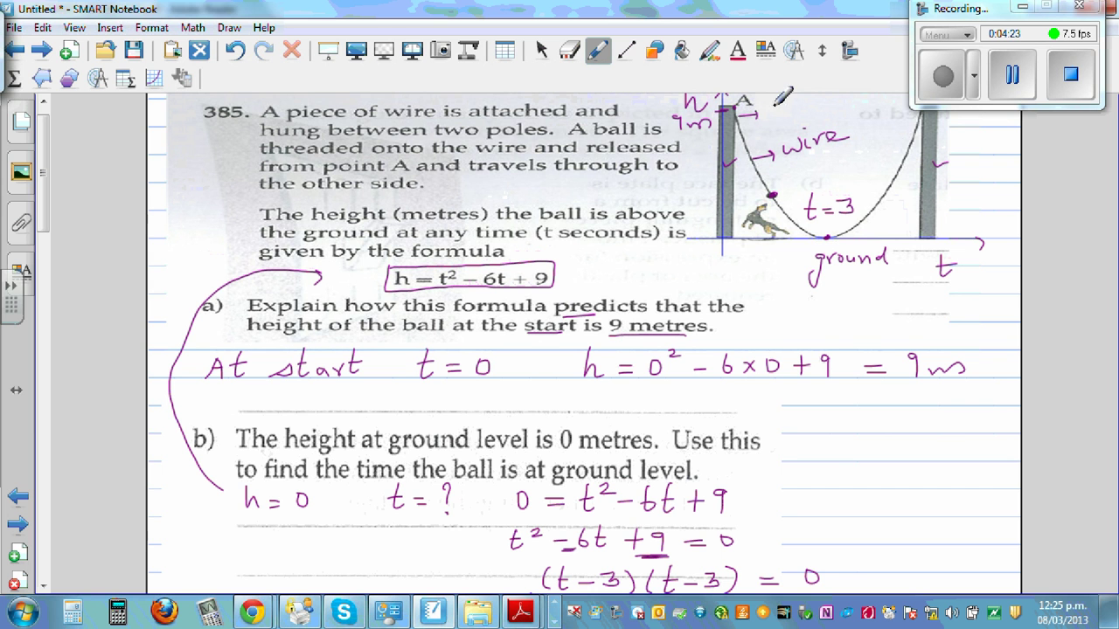
{"action": "left_click_drag", "start_coordinate": [751, 112], "coordinate": [774, 120]}
{"action": "left_click_drag", "start_coordinate": [765, 107], "coordinate": [810, 101]}
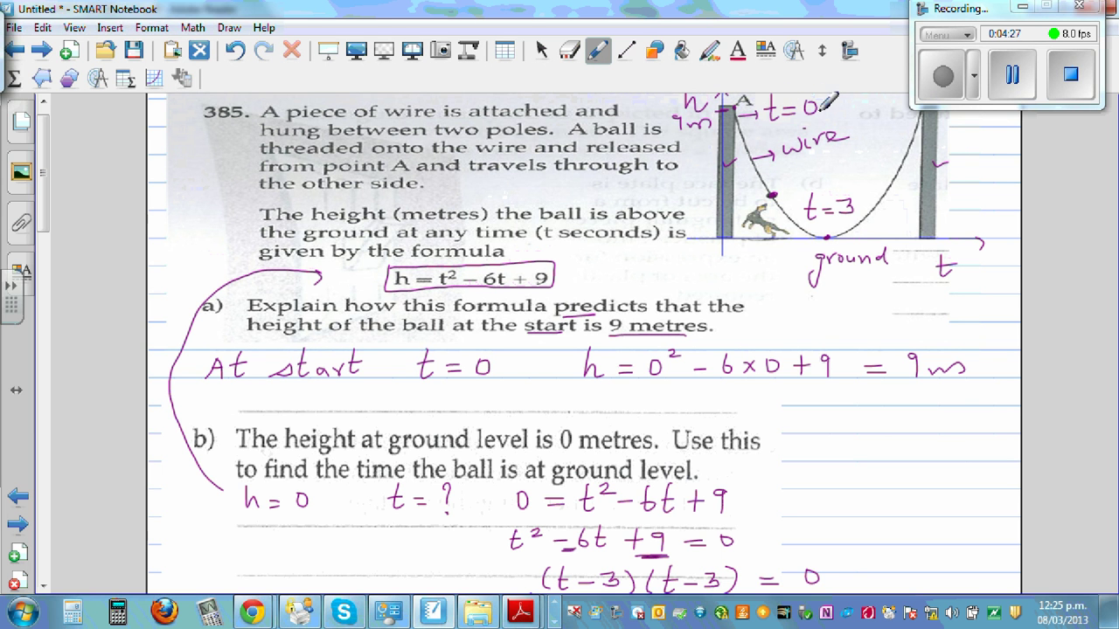